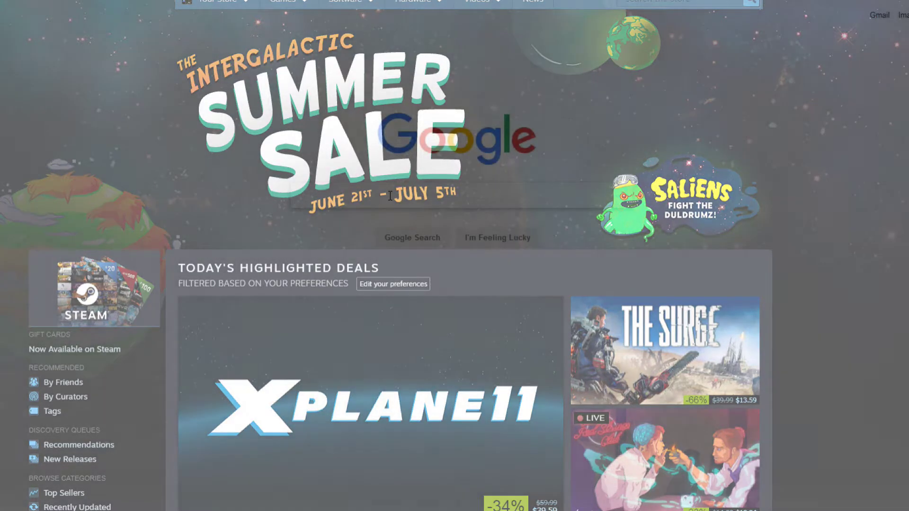
Search Google for 'steamdb sales' and open the 'Steam Sales · US · Steam Database' result
{"action": "type", "text": "st"}
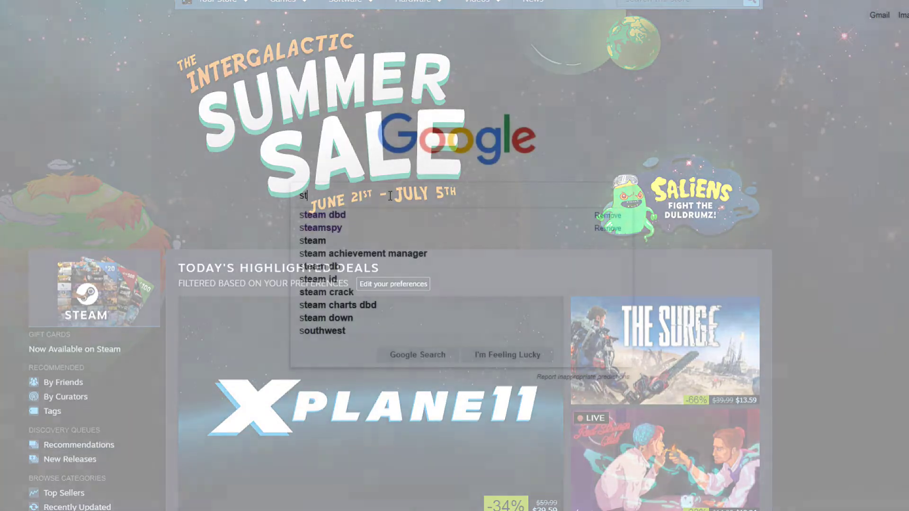
{"action": "type", "text": "eam"}
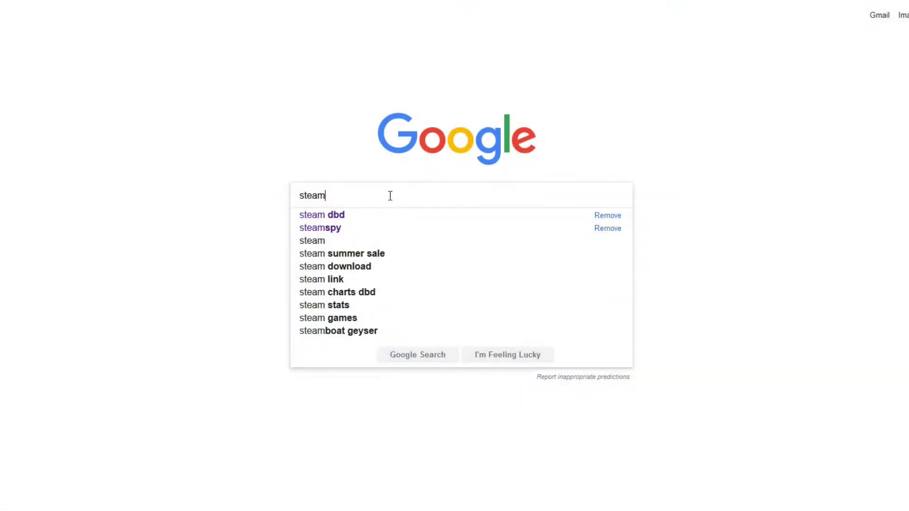
{"action": "type", "text": "db"}
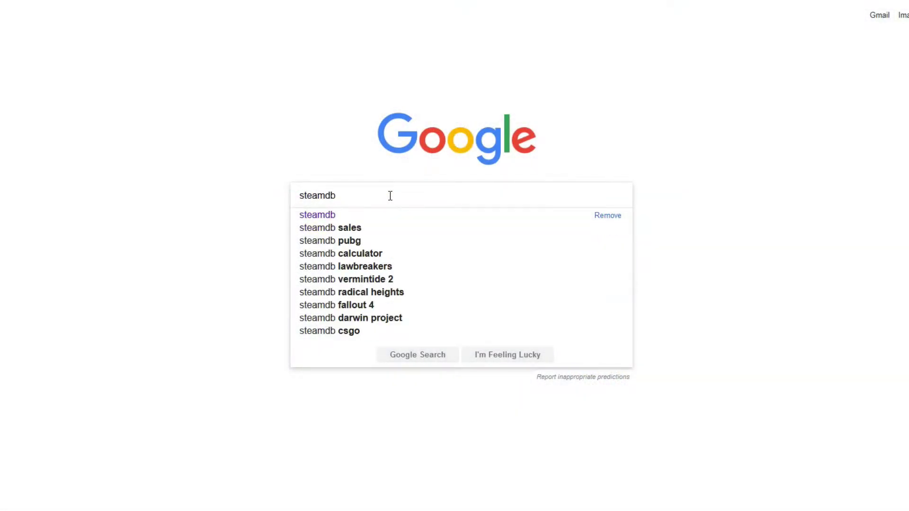
{"action": "type", "text": " sales"}
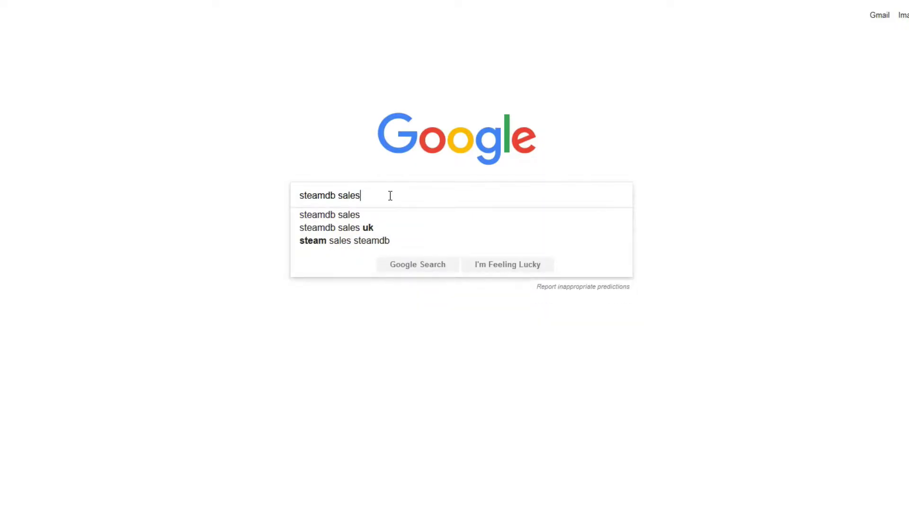
{"action": "key", "text": "Return"}
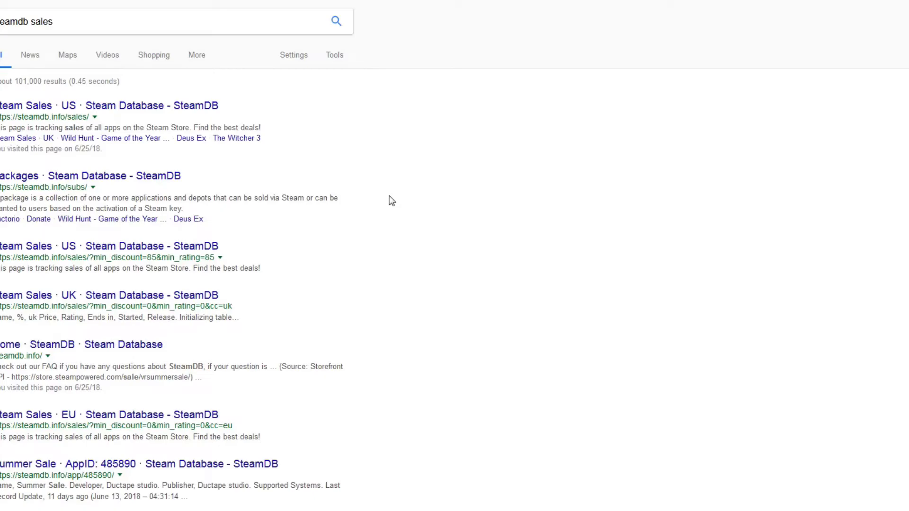
{"action": "left_click", "coordinate": [178, 115]}
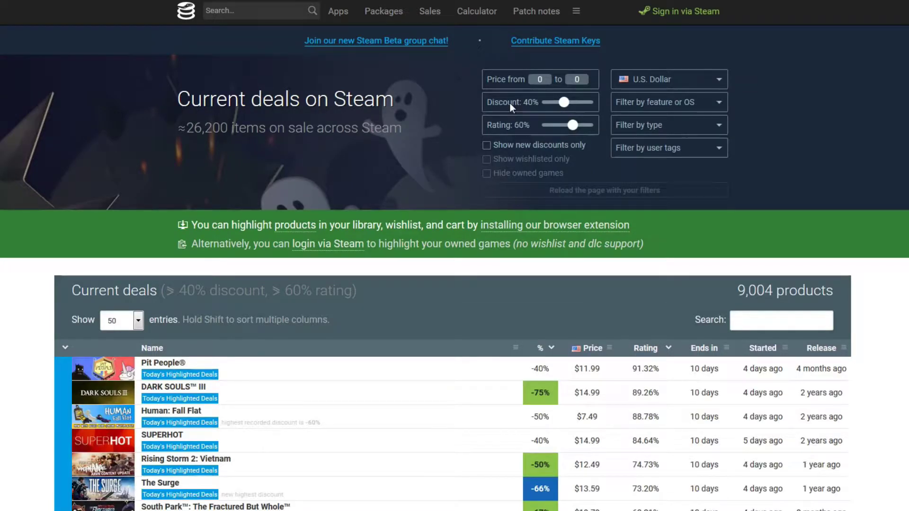
Set the deal price range to $1–$5, keeping U.S. Dollar as the currency
{"action": "double_click", "coordinate": [539, 79]}
{"action": "type", "text": "1"}
{"action": "double_click", "coordinate": [576, 79]}
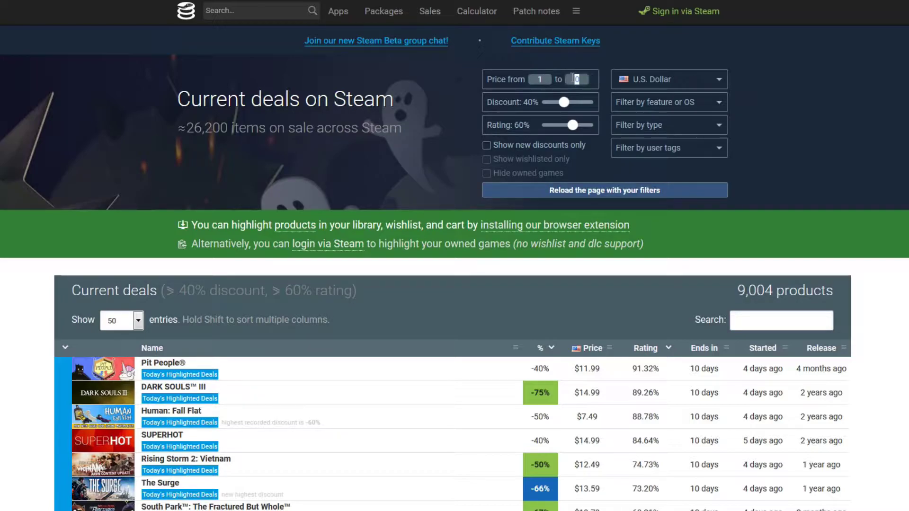
{"action": "type", "text": "5"}
{"action": "left_click", "coordinate": [660, 75]}
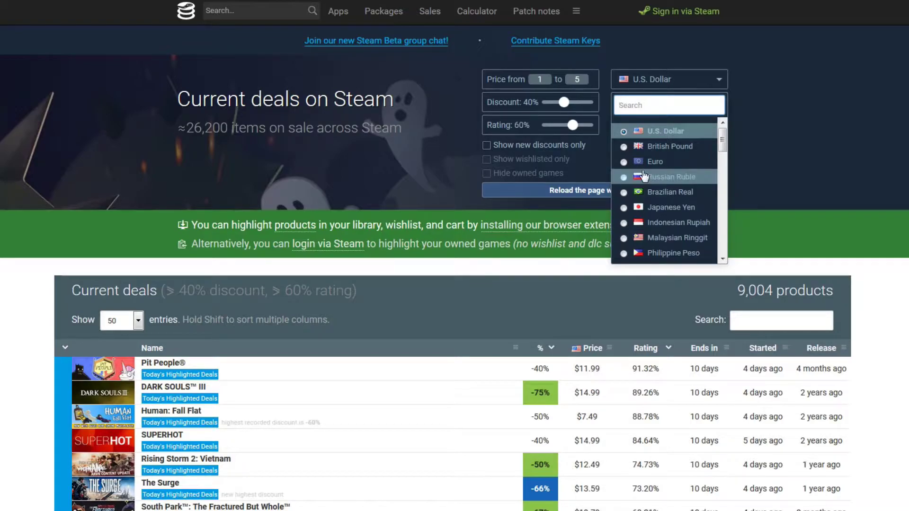
{"action": "left_click", "coordinate": [679, 86]}
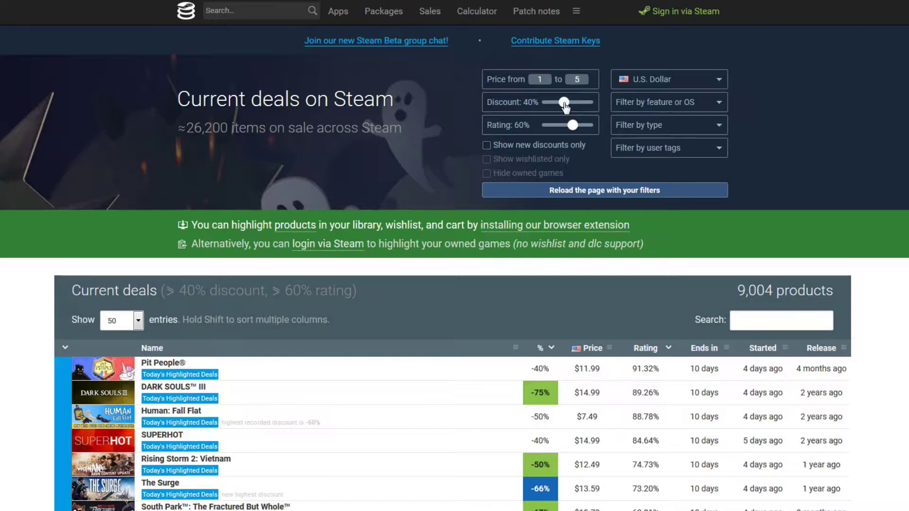
Drag the Discount slider to 75% and the Rating slider to 80%
{"action": "left_click_drag", "start_coordinate": [565, 106], "coordinate": [582, 110]}
{"action": "left_click_drag", "start_coordinate": [575, 133], "coordinate": [584, 133]}
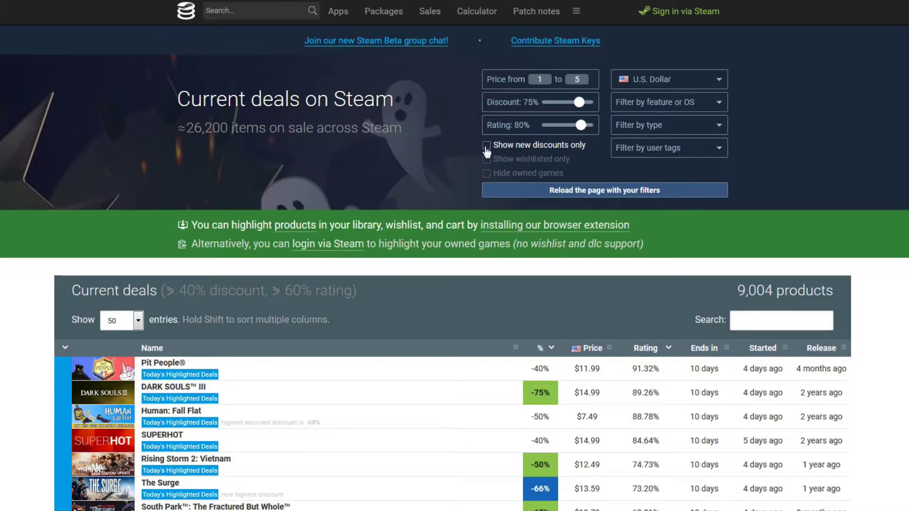
Filter the deals to Games only and reload the table, now showing 577 games
{"action": "left_click", "coordinate": [691, 129]}
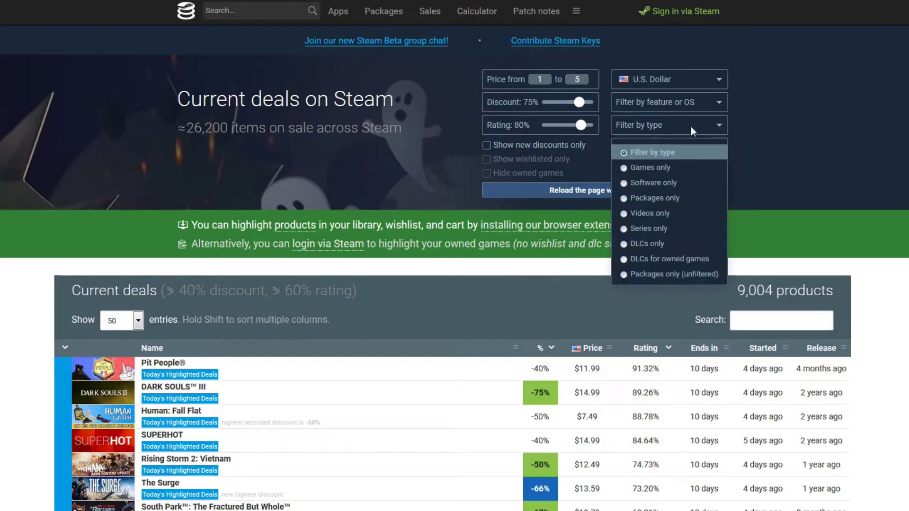
{"action": "left_click", "coordinate": [624, 168]}
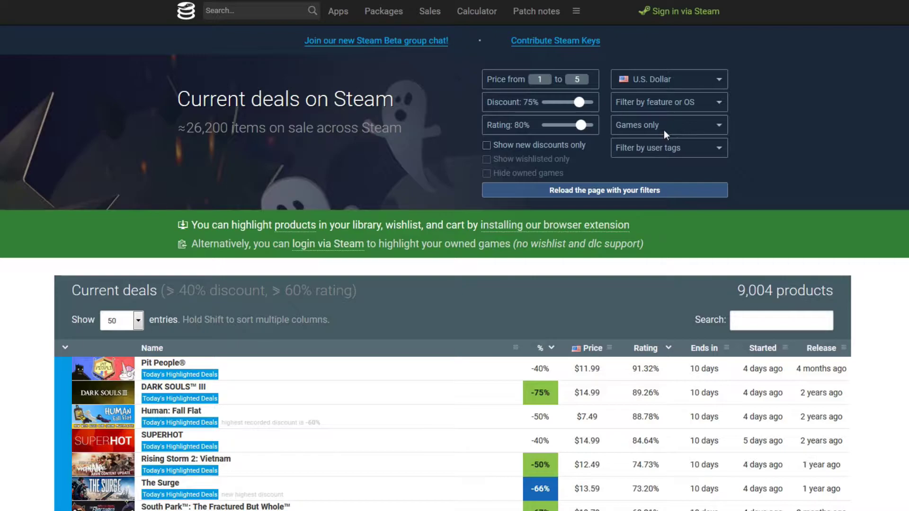
{"action": "left_click", "coordinate": [678, 104]}
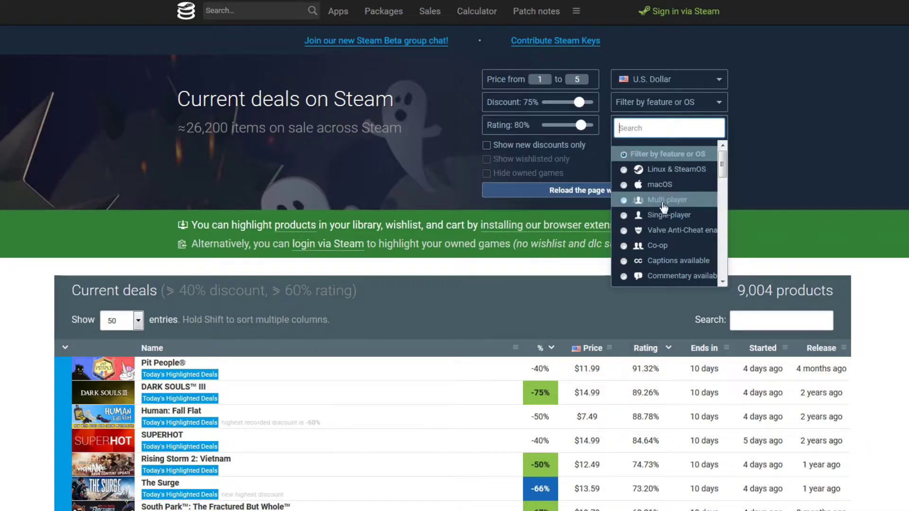
{"action": "left_click", "coordinate": [664, 104]}
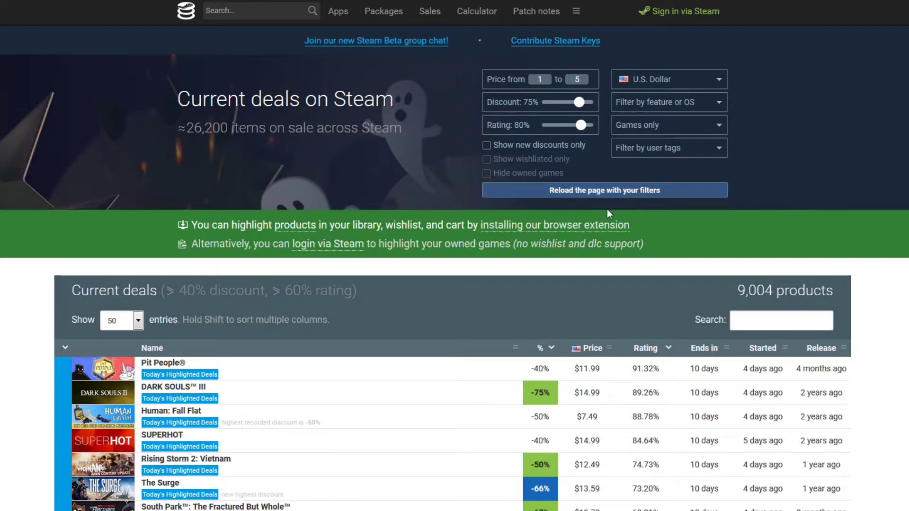
{"action": "left_click", "coordinate": [613, 195]}
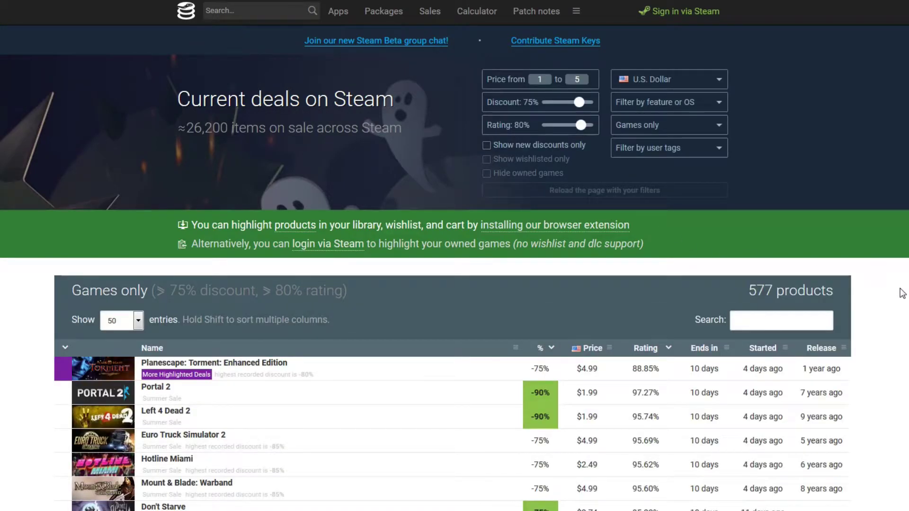
Try both rating sort orders, then sort the 577 games by price, highest first
{"action": "scroll", "coordinate": [901, 292], "scroll_direction": "down", "scroll_amount": 3}
{"action": "scroll", "coordinate": [903, 294], "scroll_direction": "down", "scroll_amount": 1}
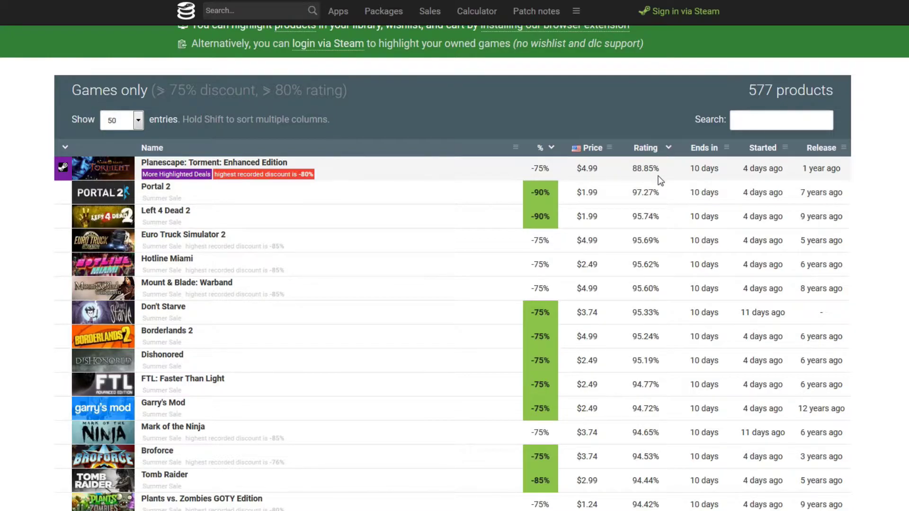
{"action": "left_click", "coordinate": [661, 149]}
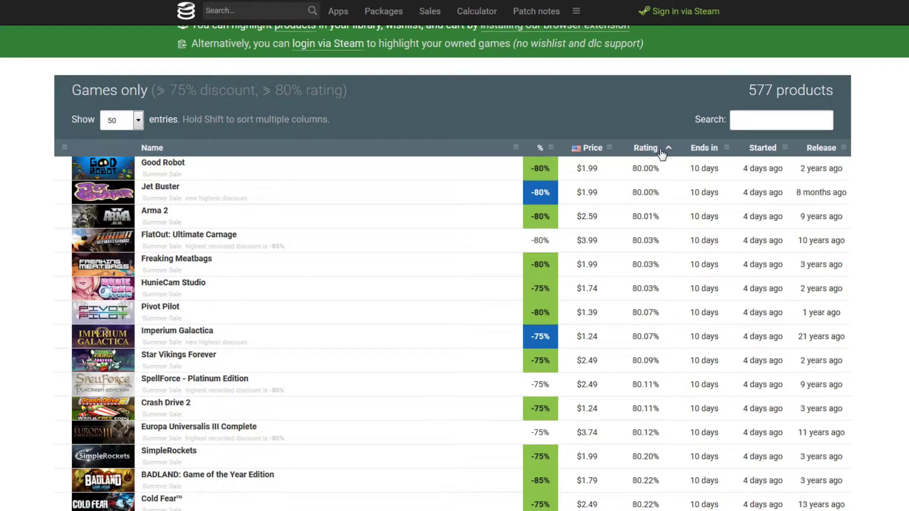
{"action": "left_click", "coordinate": [662, 155]}
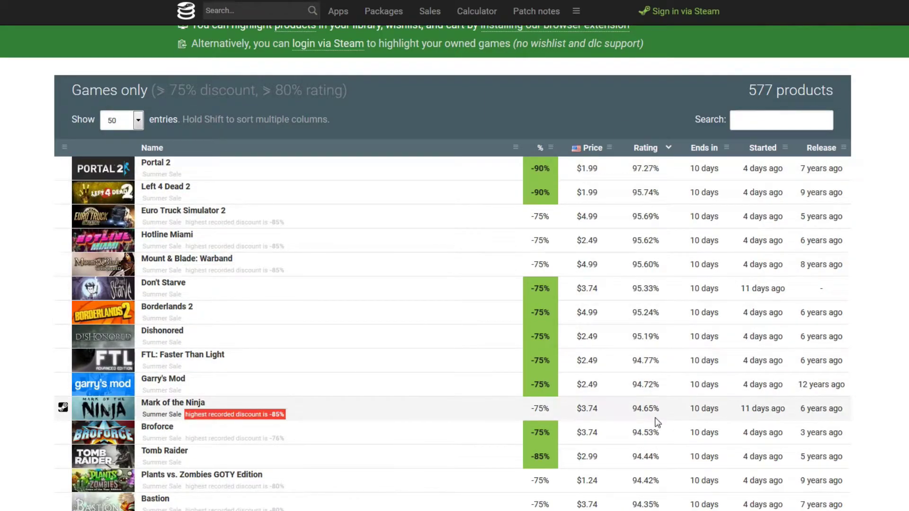
{"action": "left_click", "coordinate": [658, 154]}
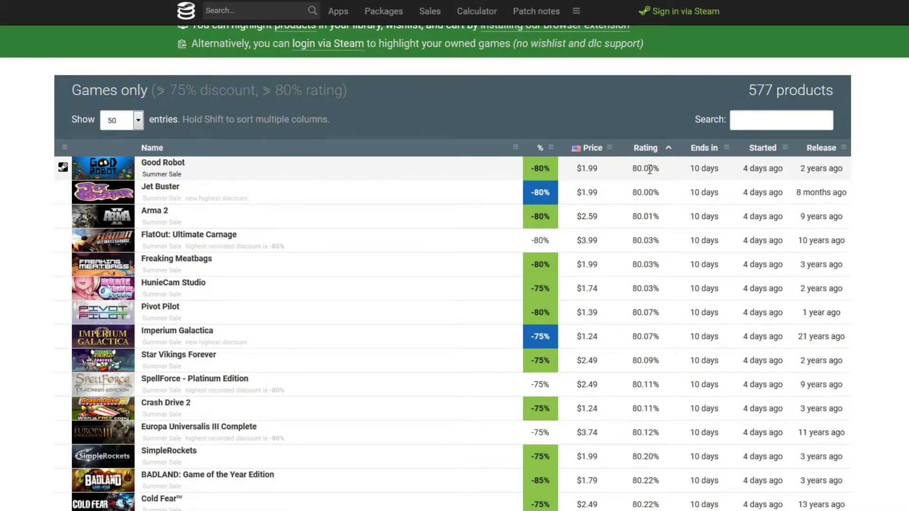
{"action": "left_click", "coordinate": [658, 148]}
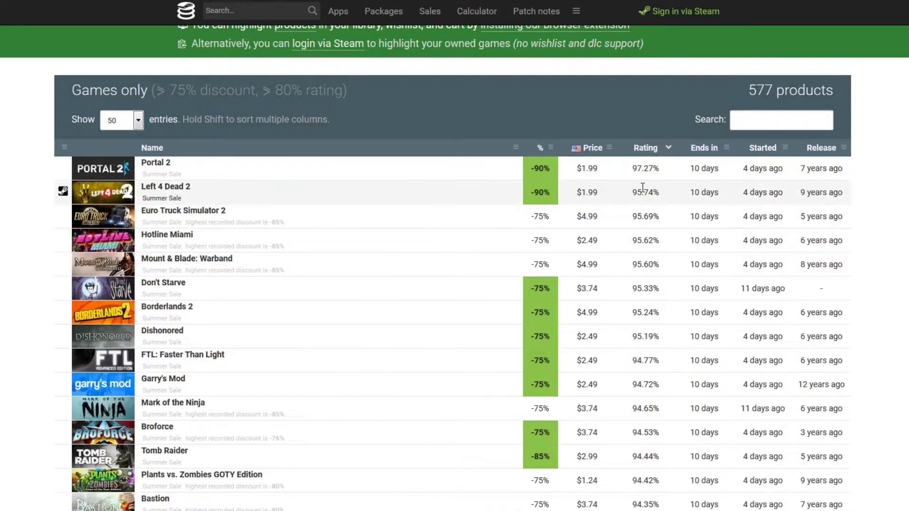
{"action": "left_click", "coordinate": [592, 148]}
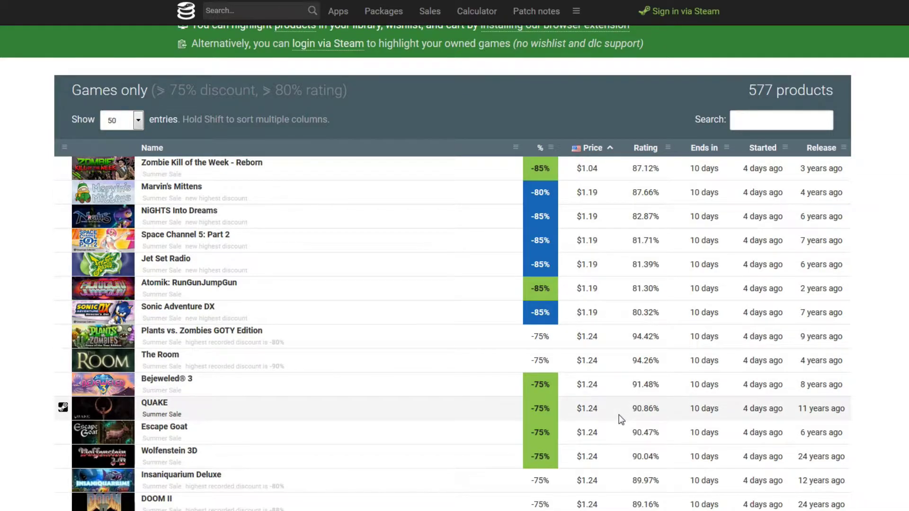
{"action": "left_click", "coordinate": [591, 151]}
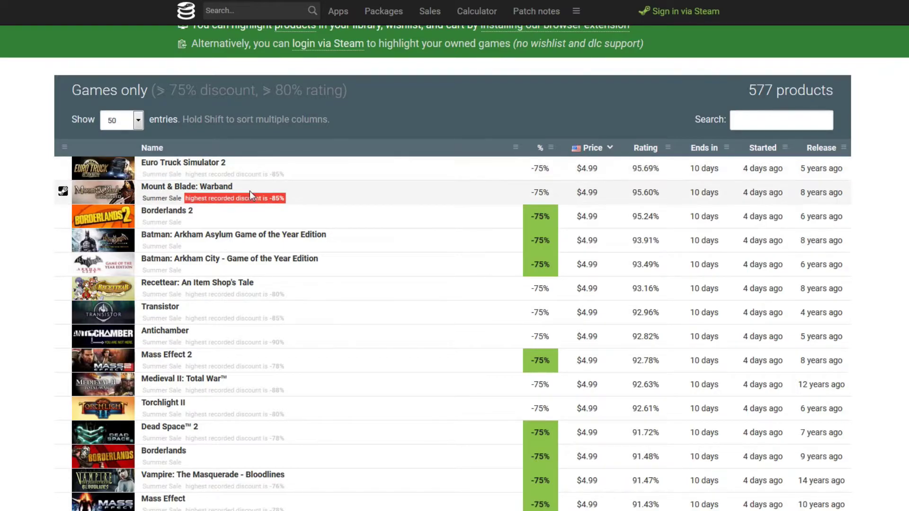
Re-sort the games by rating descending, then scroll down the table
{"action": "left_click", "coordinate": [660, 151]}
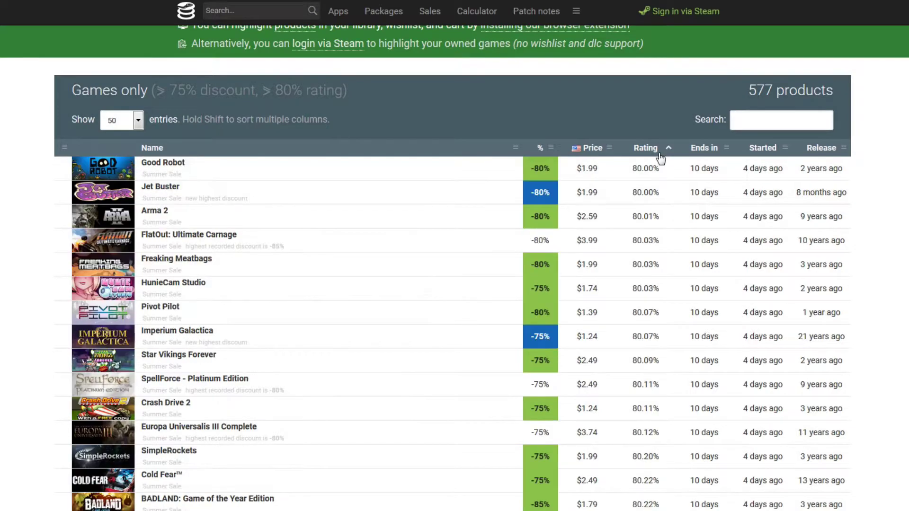
{"action": "left_click", "coordinate": [660, 155]}
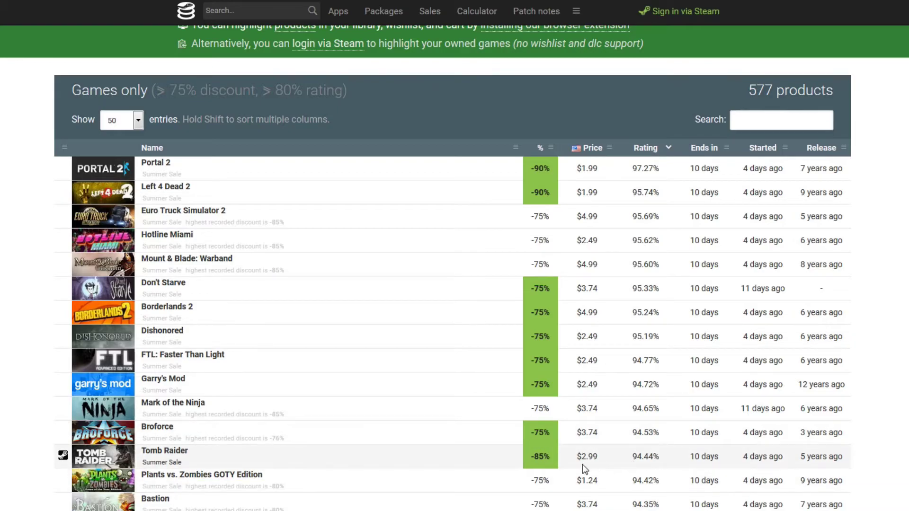
{"action": "scroll", "coordinate": [555, 464], "scroll_direction": "down", "scroll_amount": 3}
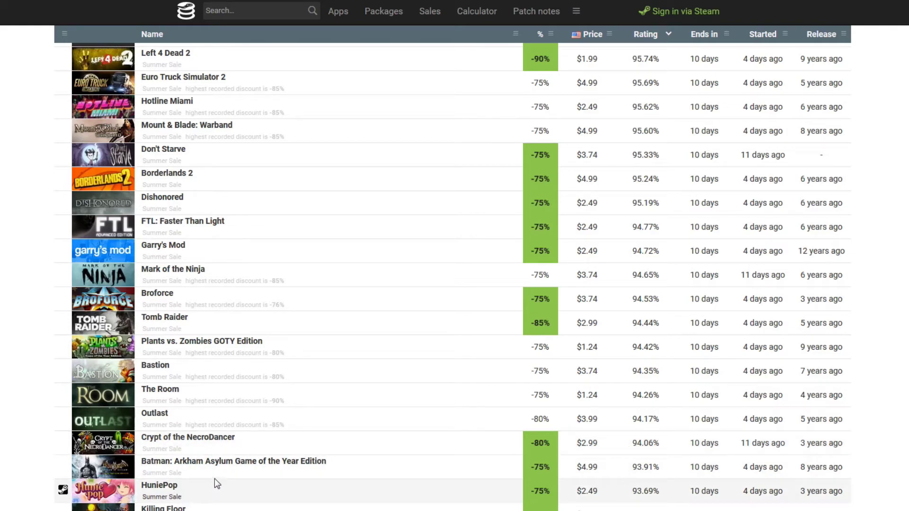
Scroll through the top-rated deals and back up to the filter panel
{"action": "scroll", "coordinate": [266, 408], "scroll_direction": "down", "scroll_amount": 4}
{"action": "scroll", "coordinate": [269, 413], "scroll_direction": "up", "scroll_amount": 13}
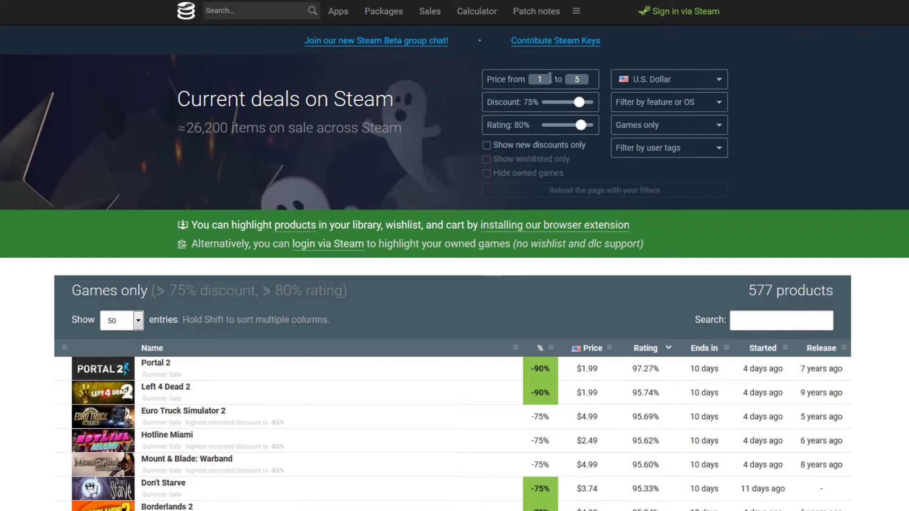
Change the price range to $5–$10 and reload, leaving 64 games listed
{"action": "left_click_drag", "start_coordinate": [550, 77], "coordinate": [531, 79]}
{"action": "type", "text": "5"}
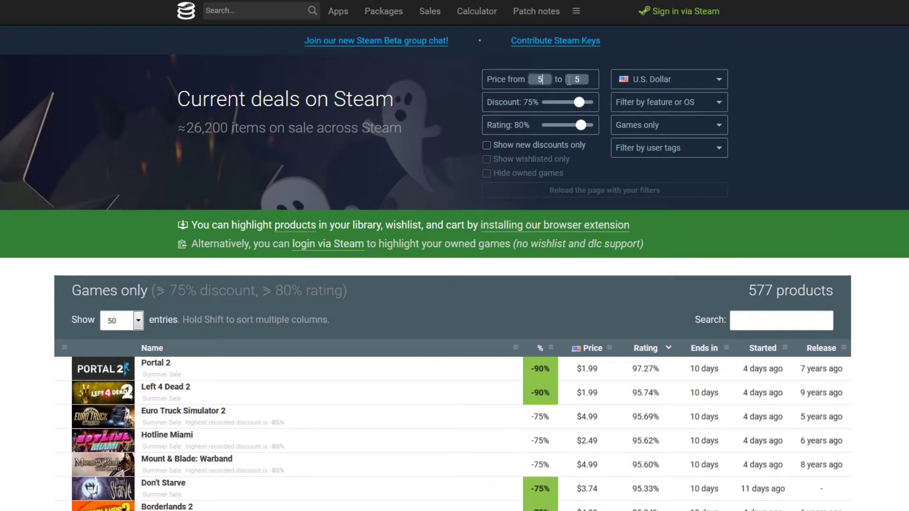
{"action": "key", "text": "Tab"}
{"action": "type", "text": "10"}
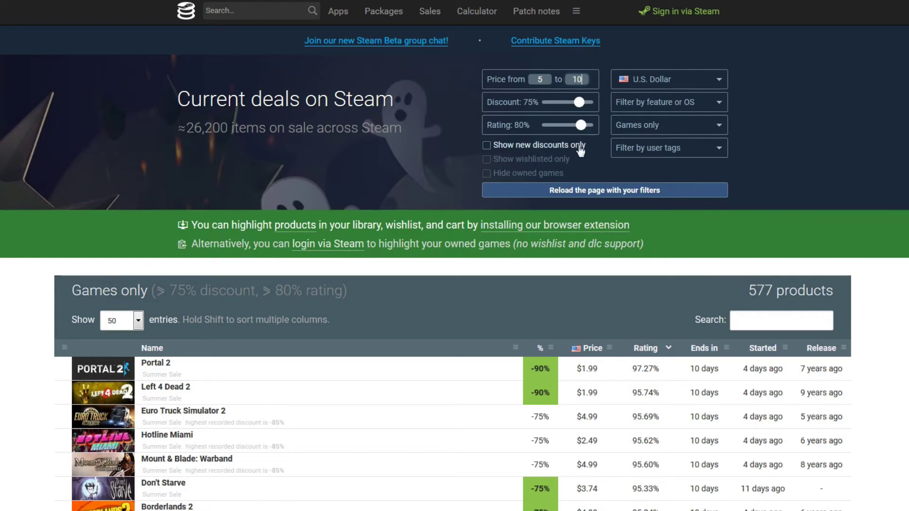
{"action": "left_click", "coordinate": [703, 193]}
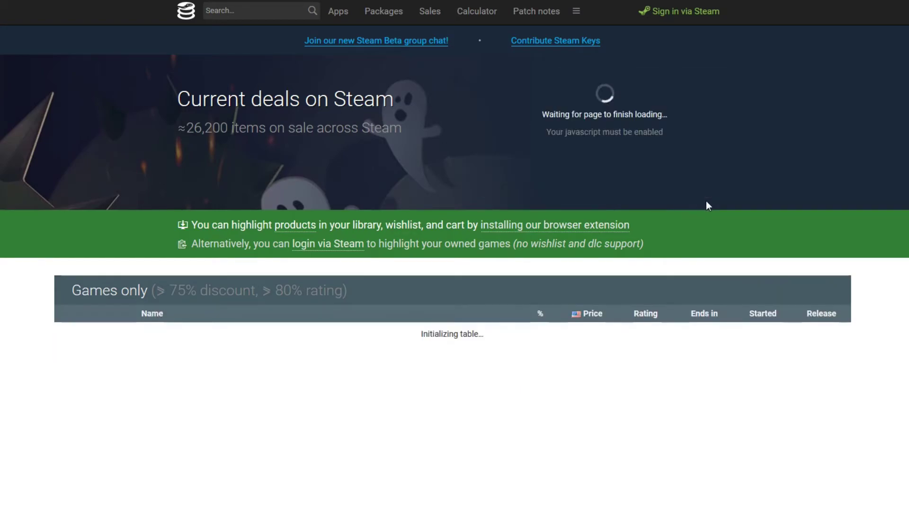
{"action": "scroll", "coordinate": [707, 203], "scroll_direction": "down", "scroll_amount": 1}
{"action": "scroll", "coordinate": [708, 208], "scroll_direction": "down", "scroll_amount": 3}
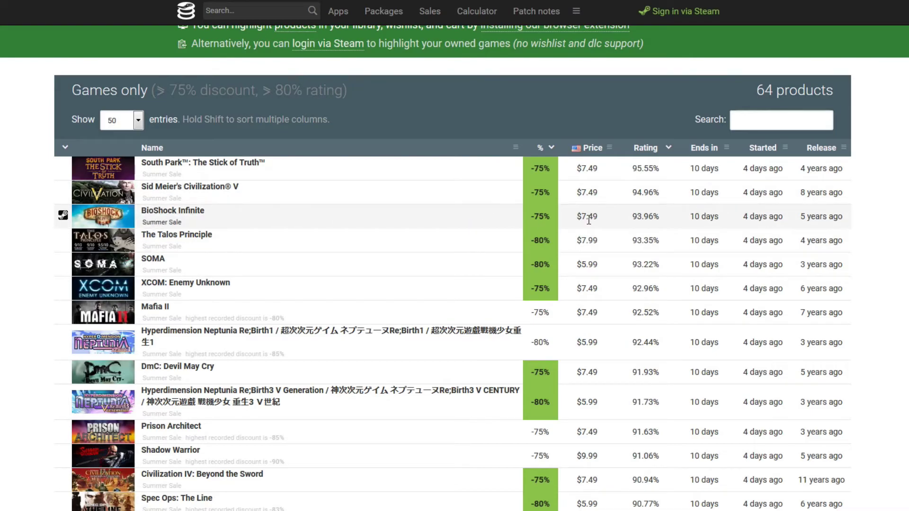
{"action": "scroll", "coordinate": [279, 289], "scroll_direction": "down", "scroll_amount": 2}
{"action": "scroll", "coordinate": [283, 293], "scroll_direction": "down", "scroll_amount": 4}
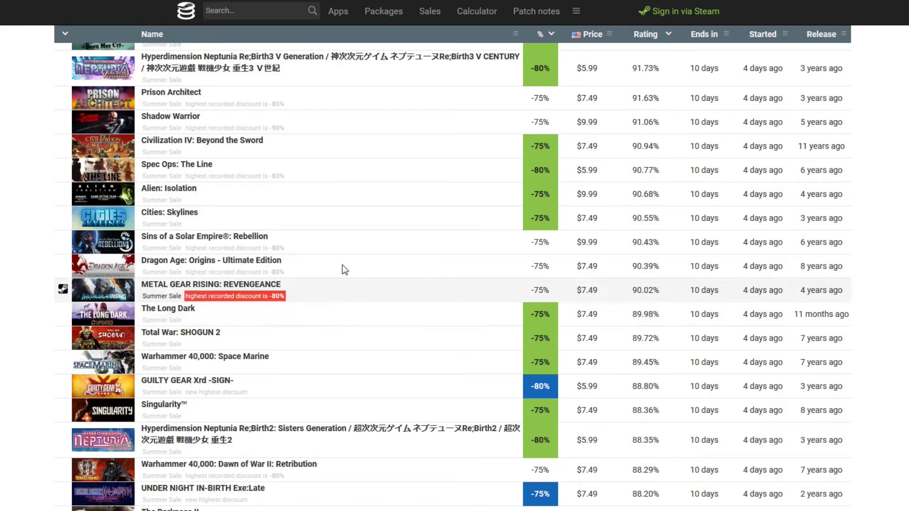
{"action": "scroll", "coordinate": [254, 284], "scroll_direction": "up", "scroll_amount": 2}
{"action": "scroll", "coordinate": [253, 284], "scroll_direction": "up", "scroll_amount": 2}
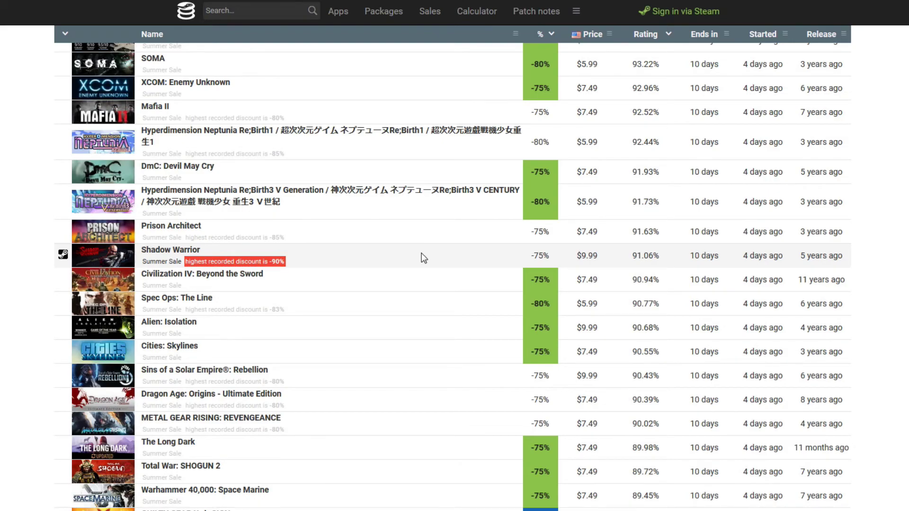
{"action": "scroll", "coordinate": [422, 254], "scroll_direction": "up", "scroll_amount": 5}
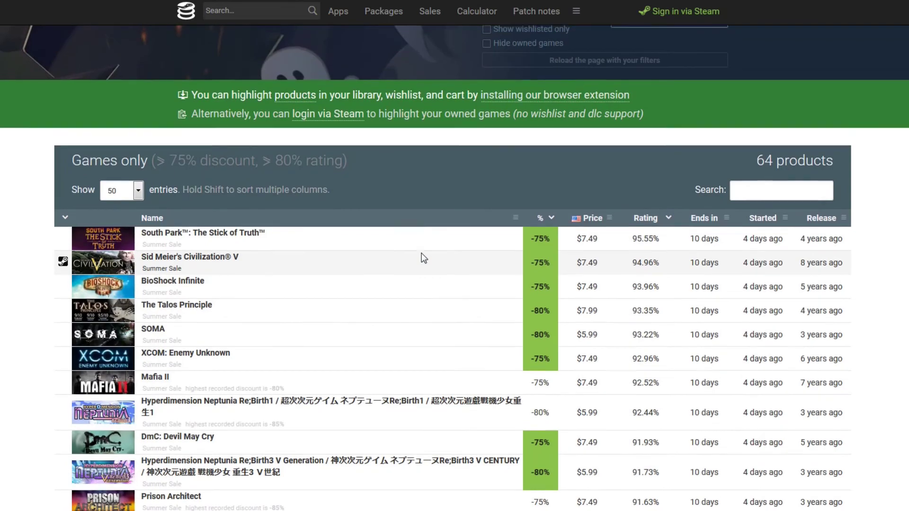
Scroll up to show the $5–10 filter panel above the 64-product table
{"action": "scroll", "coordinate": [422, 253], "scroll_direction": "up", "scroll_amount": 3}
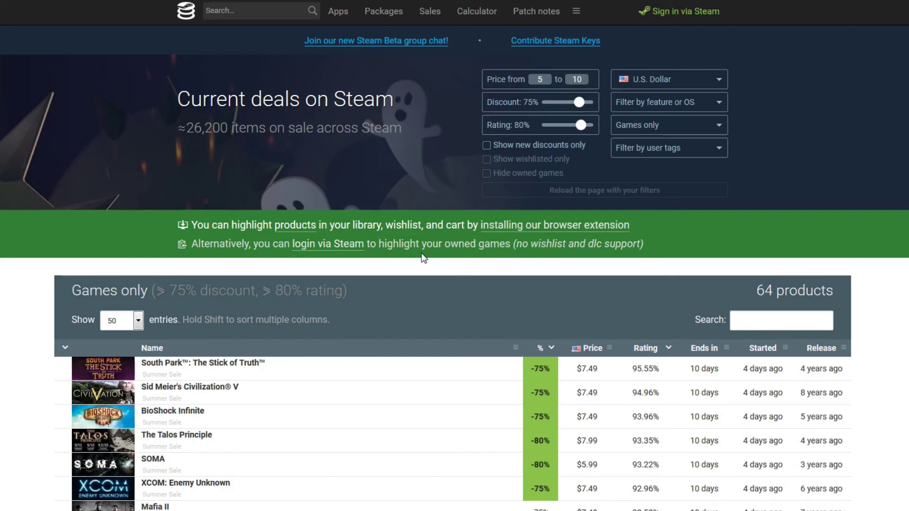